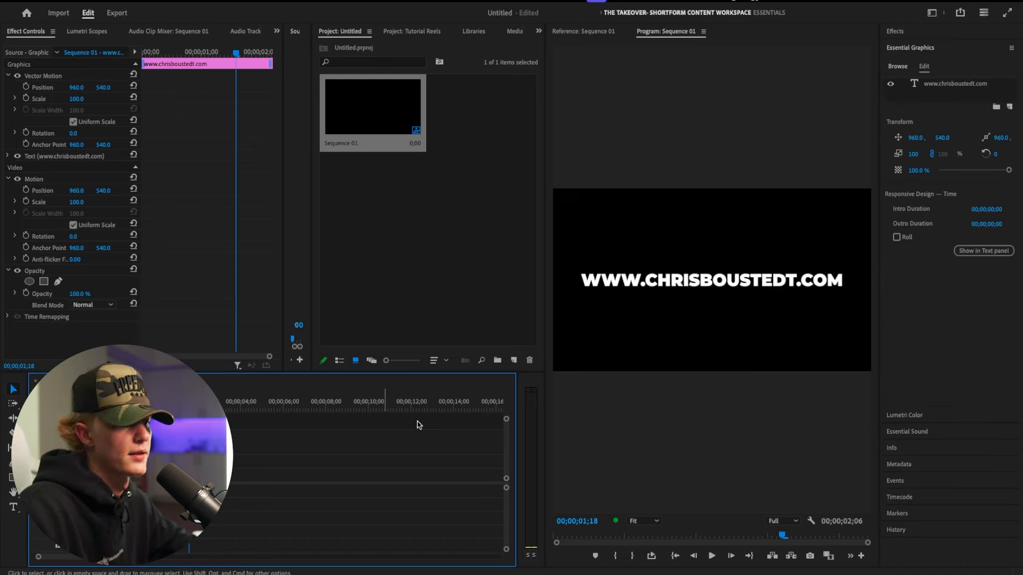
Raise the black point of the website text's RGB curve to maximum in Lumetri Color to turn the graphic fully white
{"action": "left_click", "coordinate": [906, 47]}
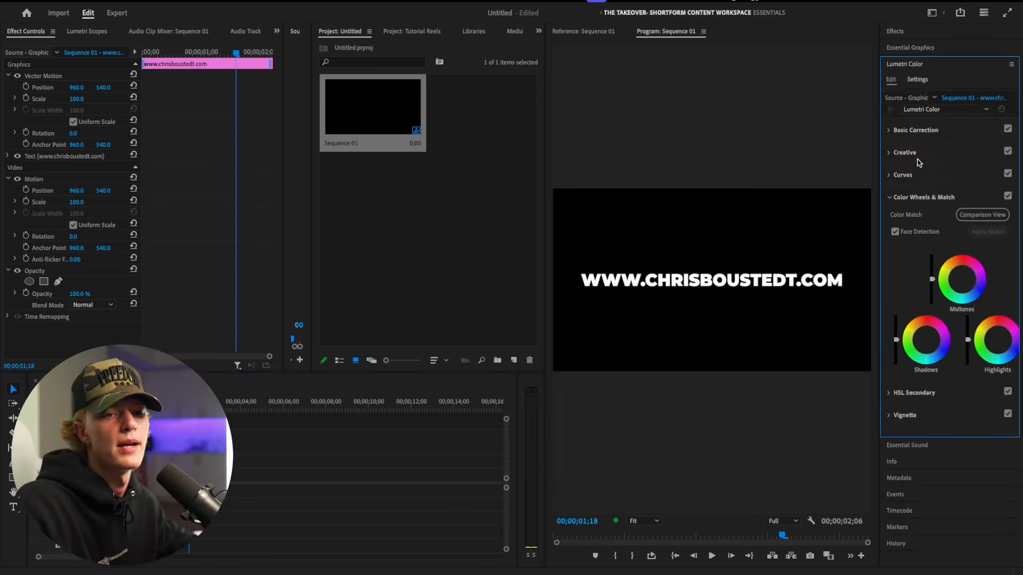
{"action": "left_click", "coordinate": [889, 175]}
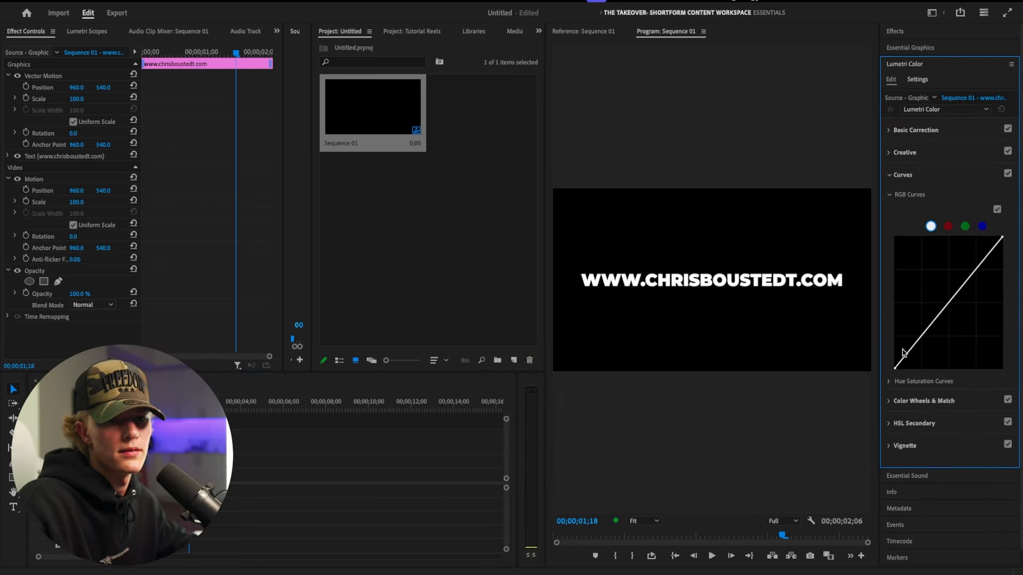
{"action": "left_click_drag", "start_coordinate": [895, 370], "coordinate": [813, 204]}
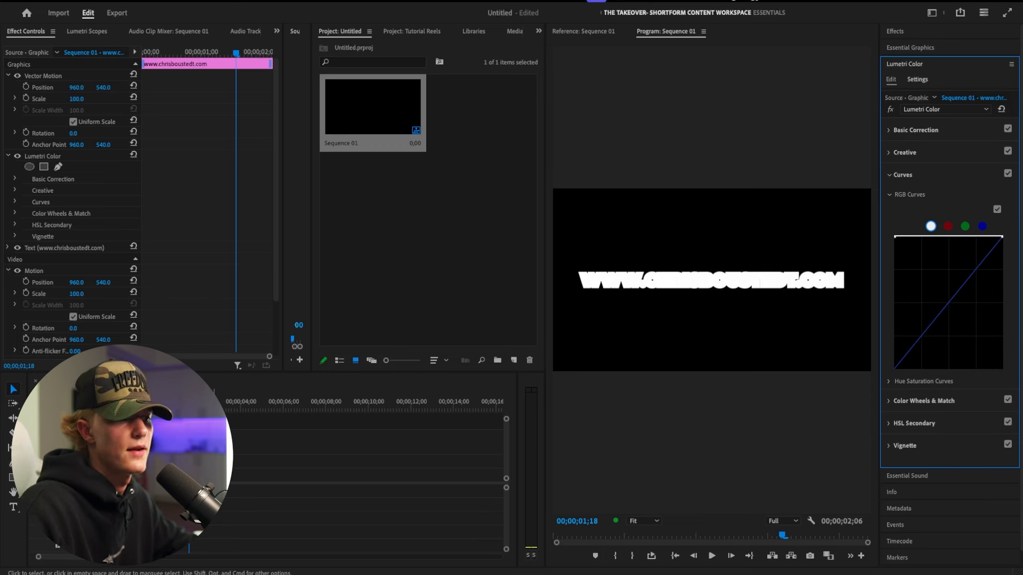
Add a rectangular opacity mask to the white text graphic and stretch it into a tall narrow strip beyond the frame's upper and lower edges
{"action": "left_click", "coordinate": [218, 436]}
{"action": "left_click", "coordinate": [192, 437]}
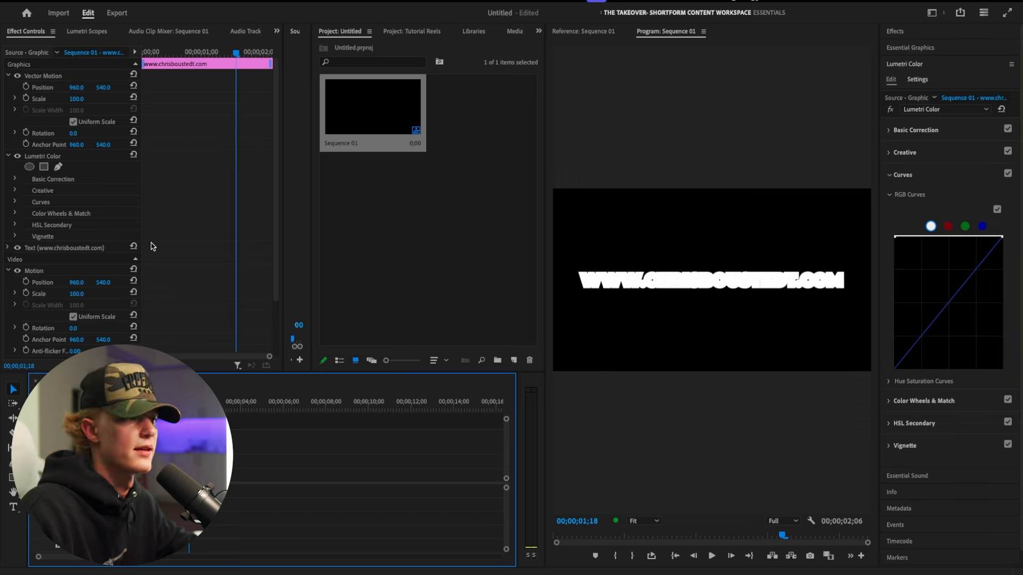
{"action": "left_click", "coordinate": [9, 272]}
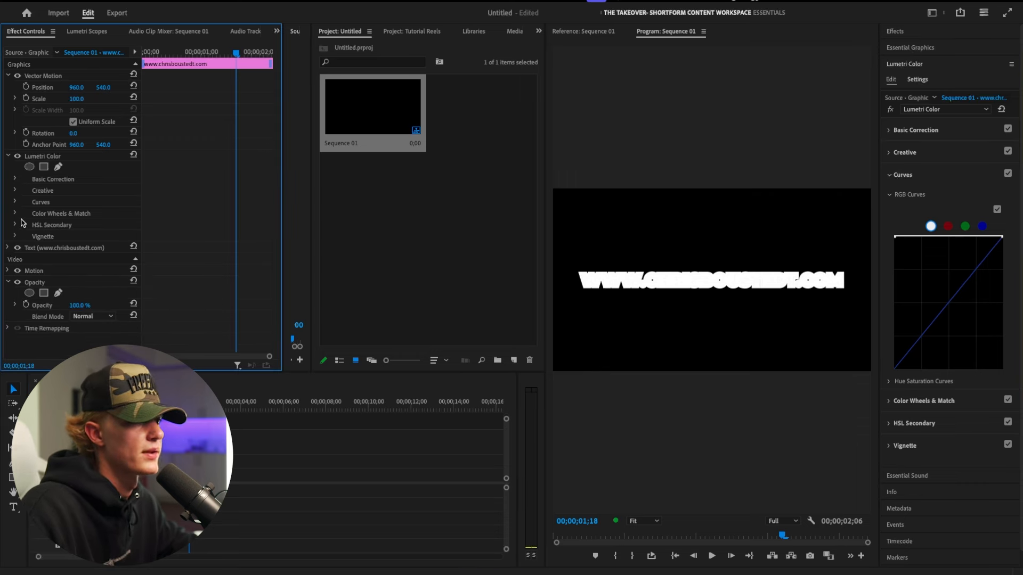
{"action": "left_click", "coordinate": [44, 294]}
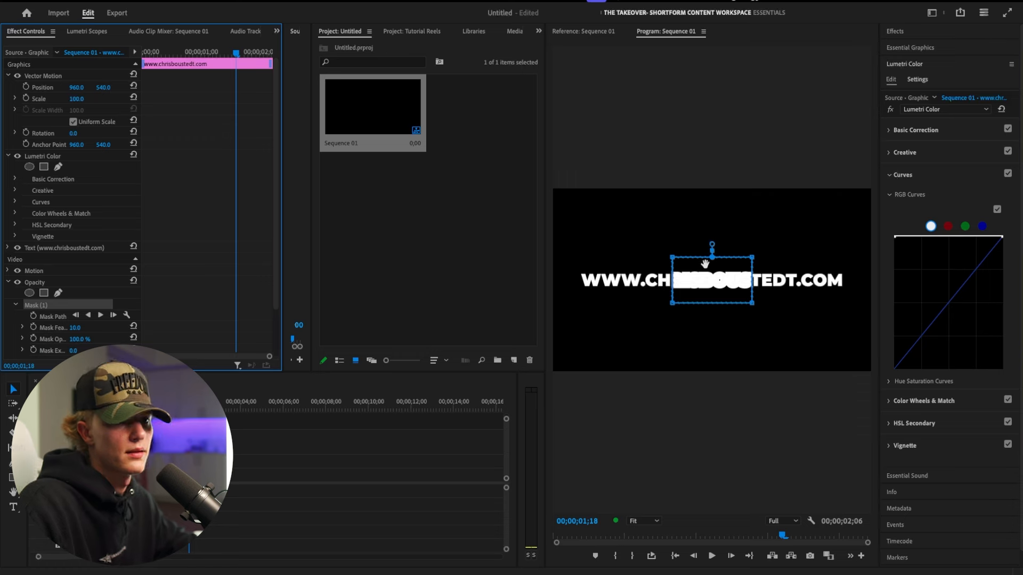
{"action": "left_click_drag", "start_coordinate": [673, 258], "coordinate": [669, 153]}
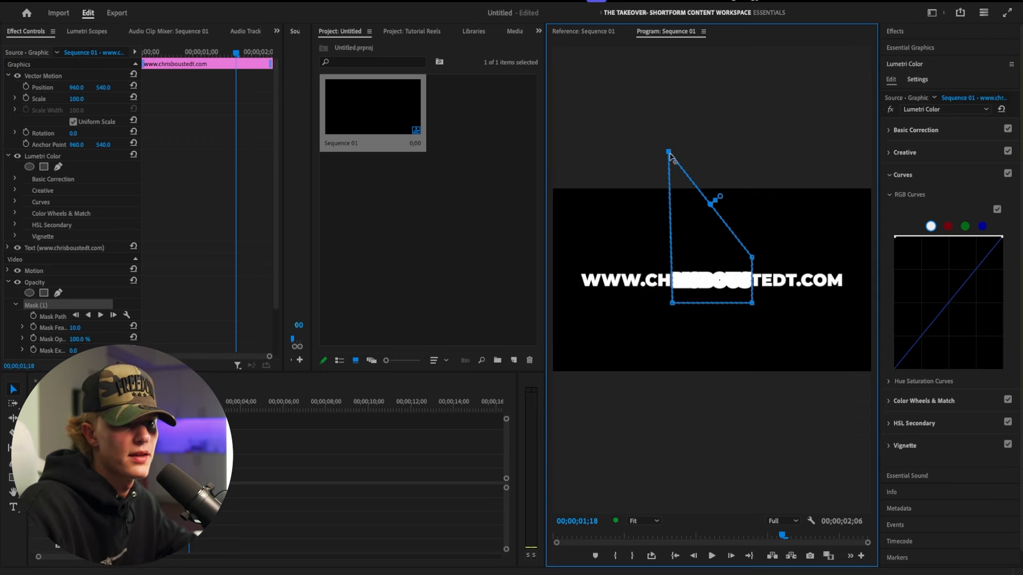
{"action": "left_click_drag", "start_coordinate": [753, 257], "coordinate": [697, 150]}
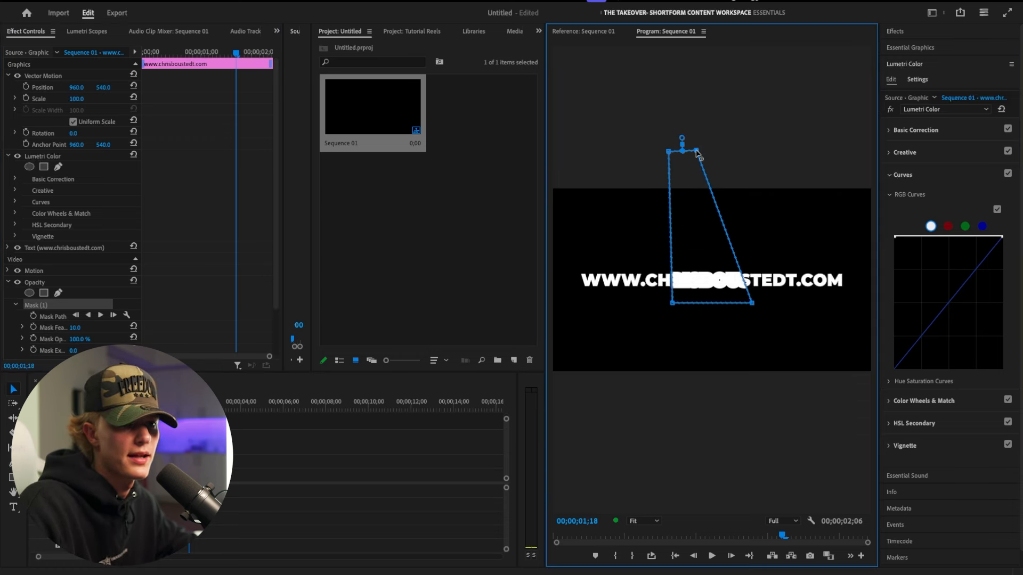
{"action": "left_click_drag", "start_coordinate": [753, 306], "coordinate": [705, 414]}
{"action": "left_click_drag", "start_coordinate": [672, 306], "coordinate": [676, 413]}
Set the mask's feather to 215 and expansion to -23, and lower the graphic's opacity to 28%
{"action": "left_click_drag", "start_coordinate": [74, 328], "coordinate": [184, 328]}
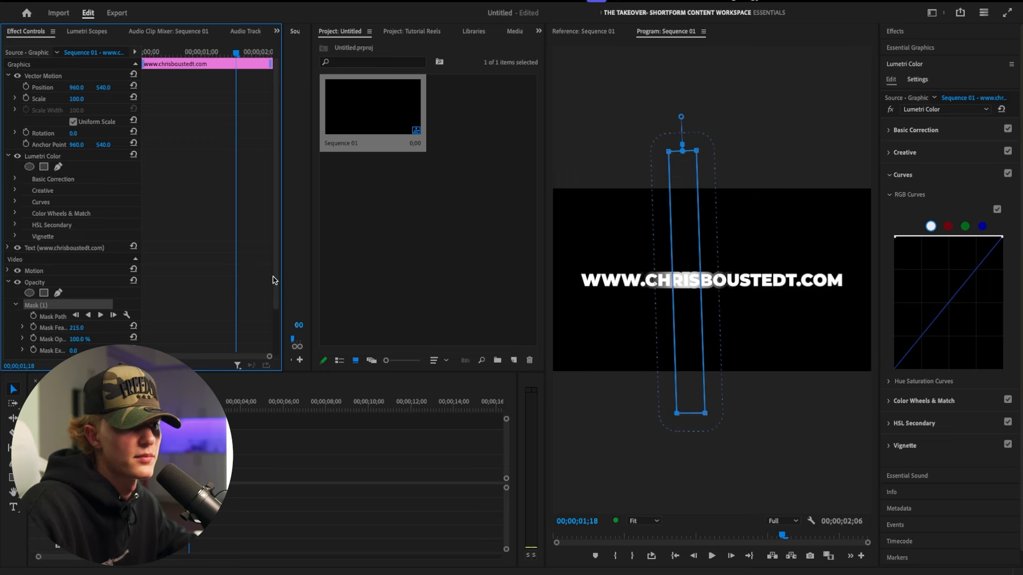
{"action": "scroll", "coordinate": [274, 278], "scroll_direction": "down", "scroll_amount": 2}
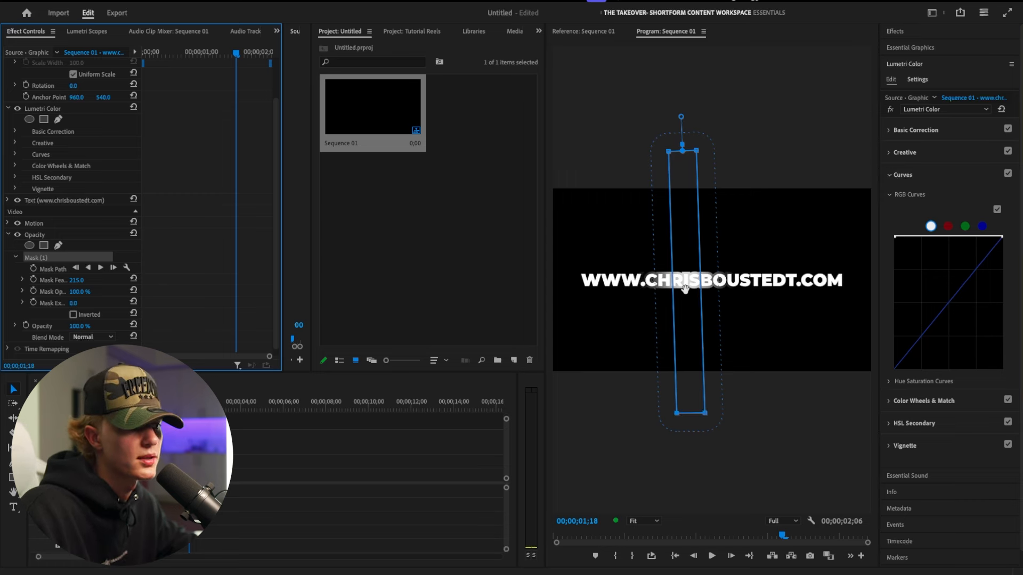
{"action": "left_click_drag", "start_coordinate": [85, 327], "coordinate": [86, 292]}
{"action": "mouse_move", "coordinate": [93, 329]}
{"action": "left_mouse_down"}
{"action": "mouse_move", "coordinate": [107, 329]}
{"action": "mouse_move", "coordinate": [80, 329]}
{"action": "mouse_move", "coordinate": [95, 329]}
{"action": "left_mouse_up"}
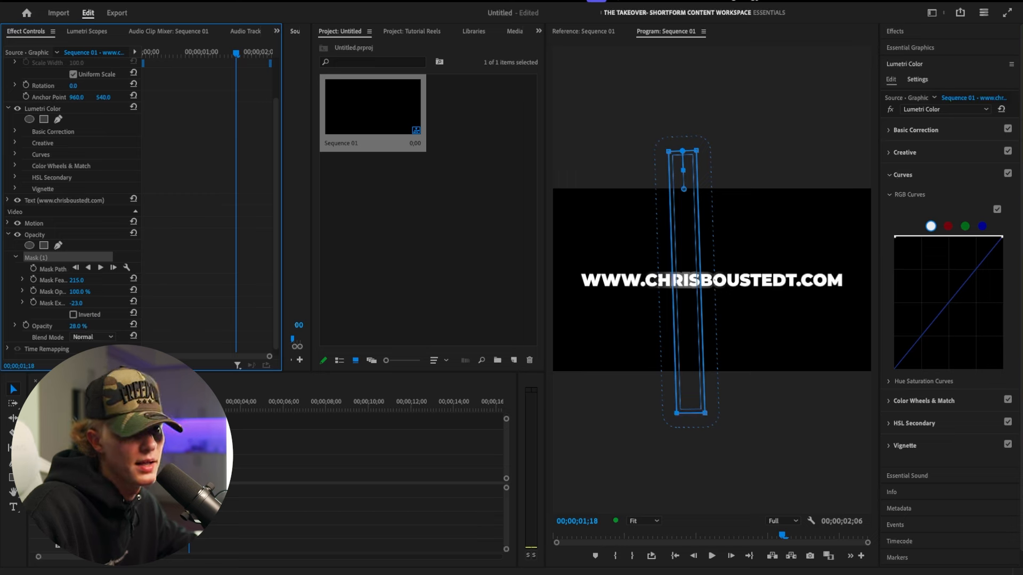
Keyframe the mask path at the clip's start with the mask moved off the left side of the frame
{"action": "left_click", "coordinate": [34, 270]}
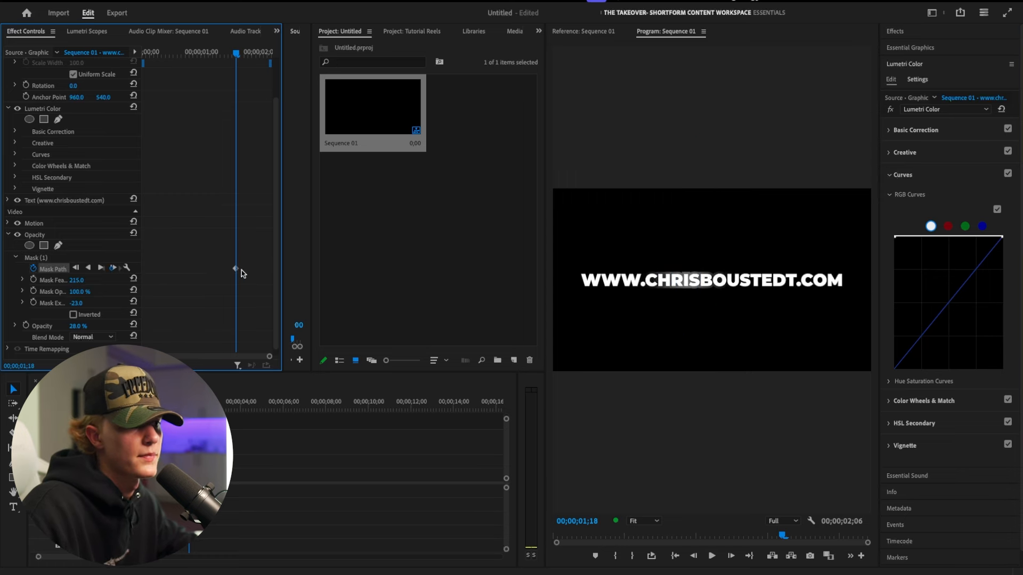
{"action": "left_click", "coordinate": [39, 258]}
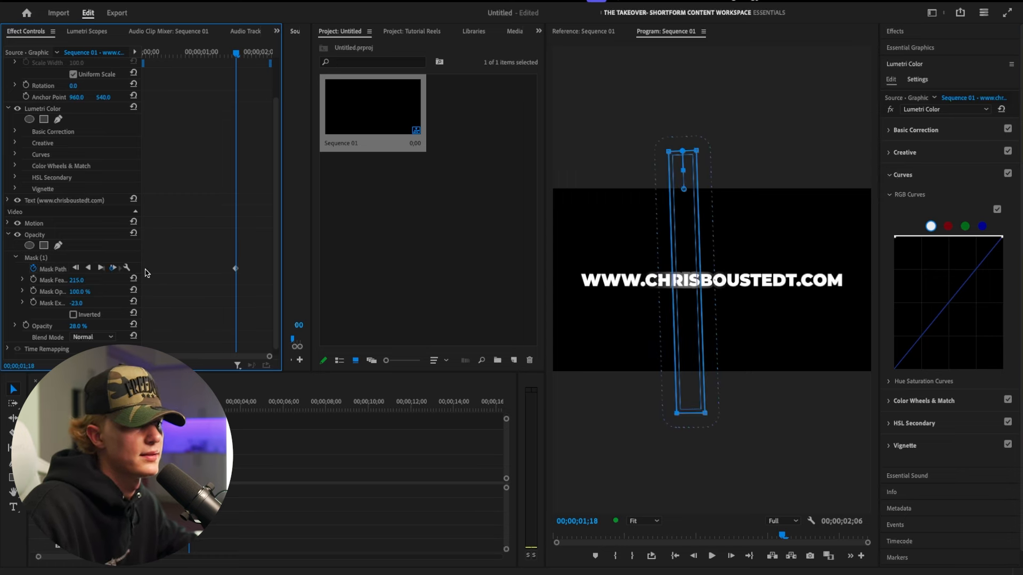
{"action": "left_click_drag", "start_coordinate": [709, 302], "coordinate": [535, 294]}
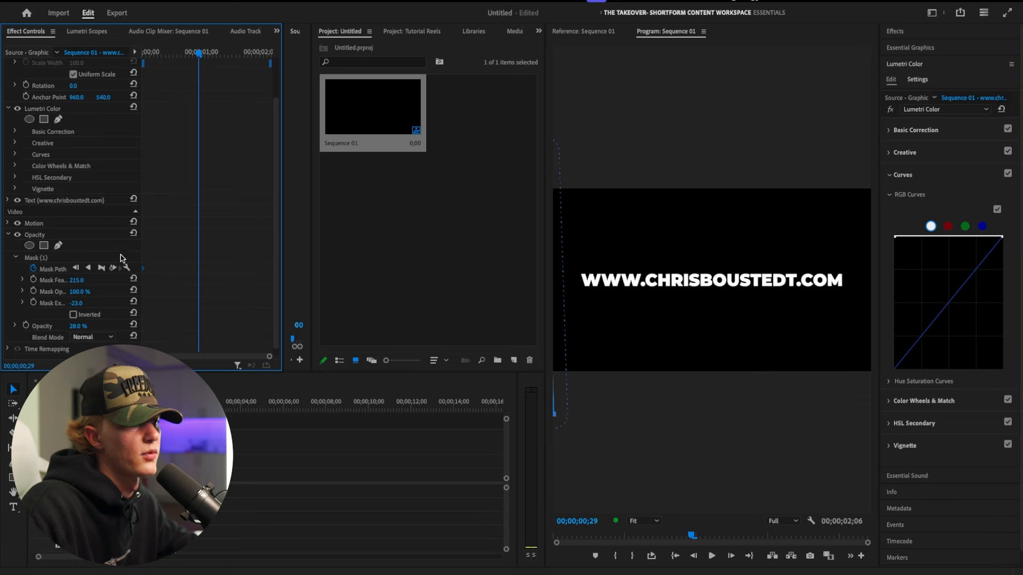
Add a mask path keyframe at 00;00;00;29 and move the mask across the text past the frame's right edge
{"action": "left_click", "coordinate": [111, 269]}
{"action": "left_click", "coordinate": [45, 259]}
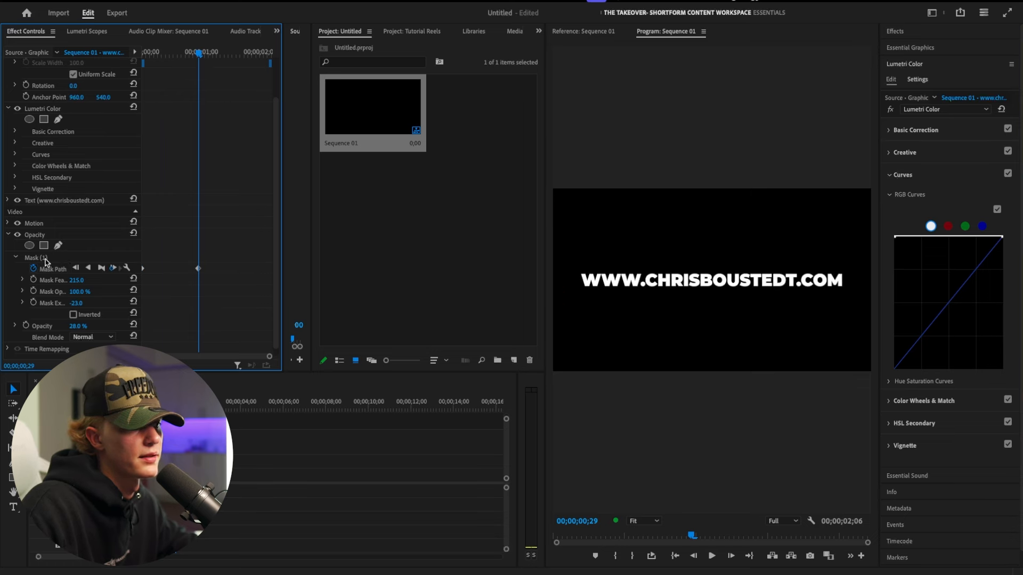
{"action": "left_click", "coordinate": [51, 256]}
{"action": "left_click", "coordinate": [643, 521]}
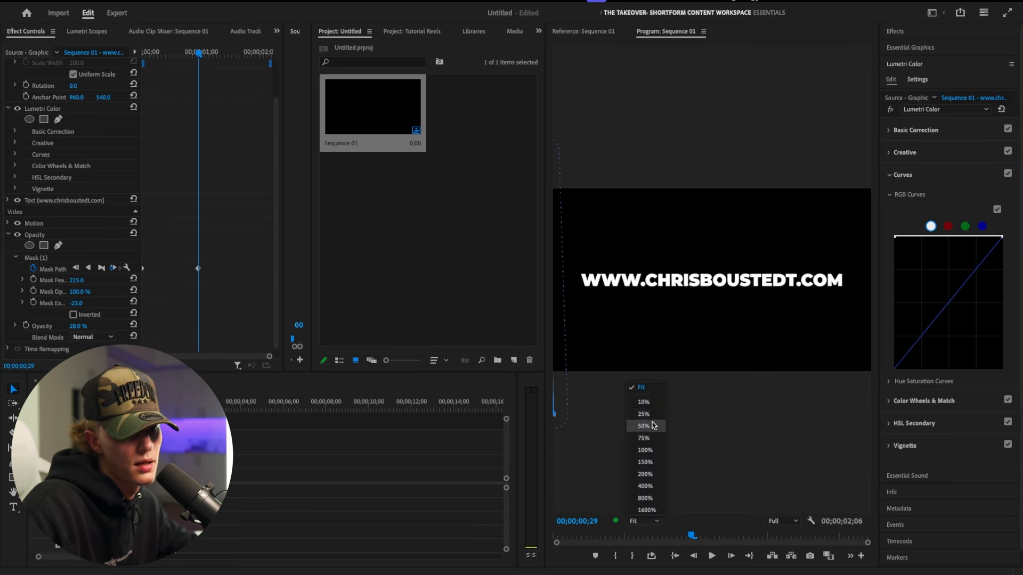
{"action": "left_click", "coordinate": [647, 421]}
{"action": "left_click_drag", "start_coordinate": [570, 301], "coordinate": [857, 301]}
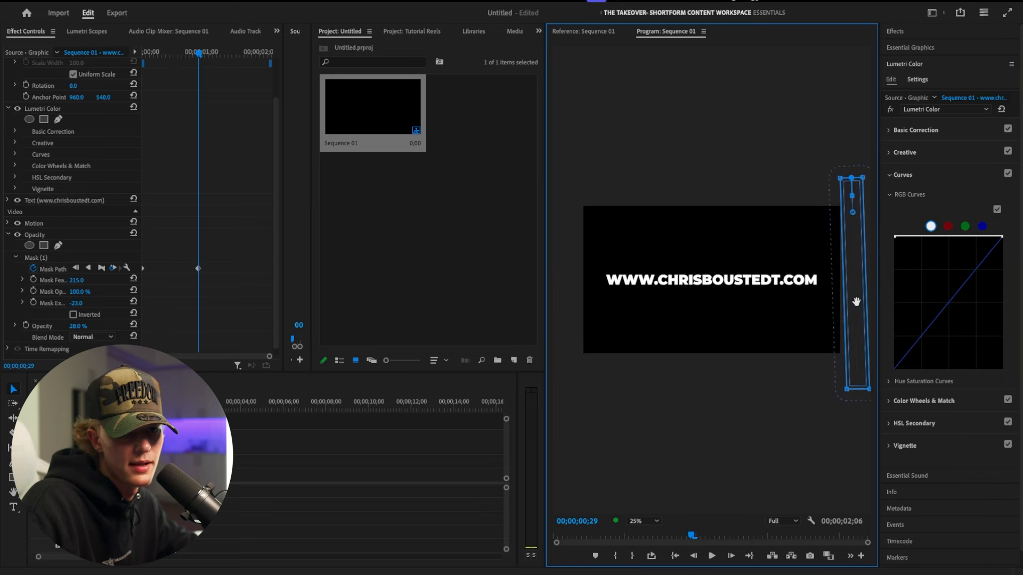
Play back the light sweep and slow it by moving the second mask path keyframe to the clip's end
{"action": "left_click_drag", "start_coordinate": [198, 53], "coordinate": [141, 53]}
{"action": "key", "text": "space"}
{"action": "left_click_drag", "start_coordinate": [198, 268], "coordinate": [270, 268]}
{"action": "left_click_drag", "start_coordinate": [176, 54], "coordinate": [186, 54]}
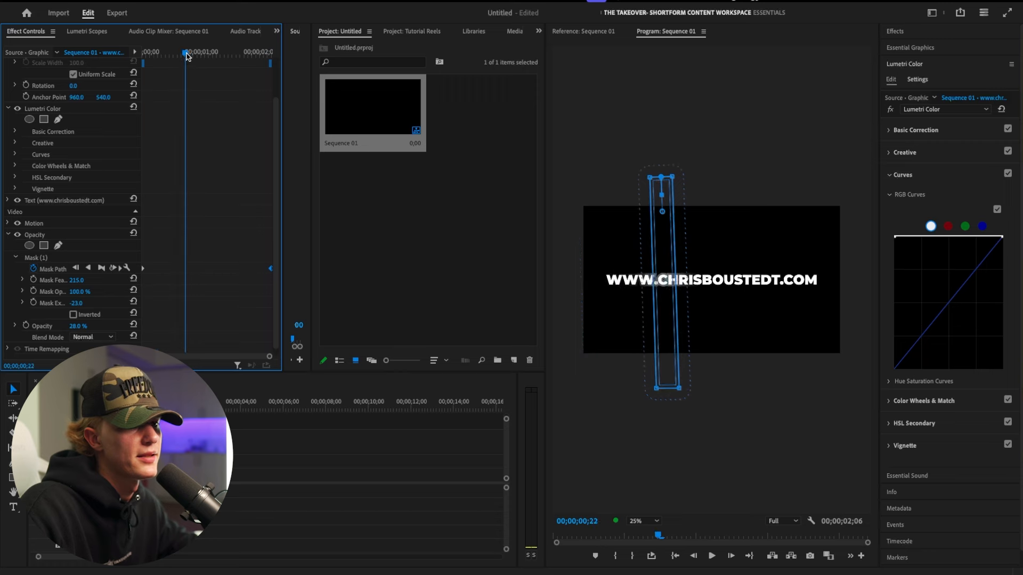
Reduce the graphic's opacity to 15% and play the sweep from the start
{"action": "left_click_drag", "start_coordinate": [78, 326], "coordinate": [71, 326]}
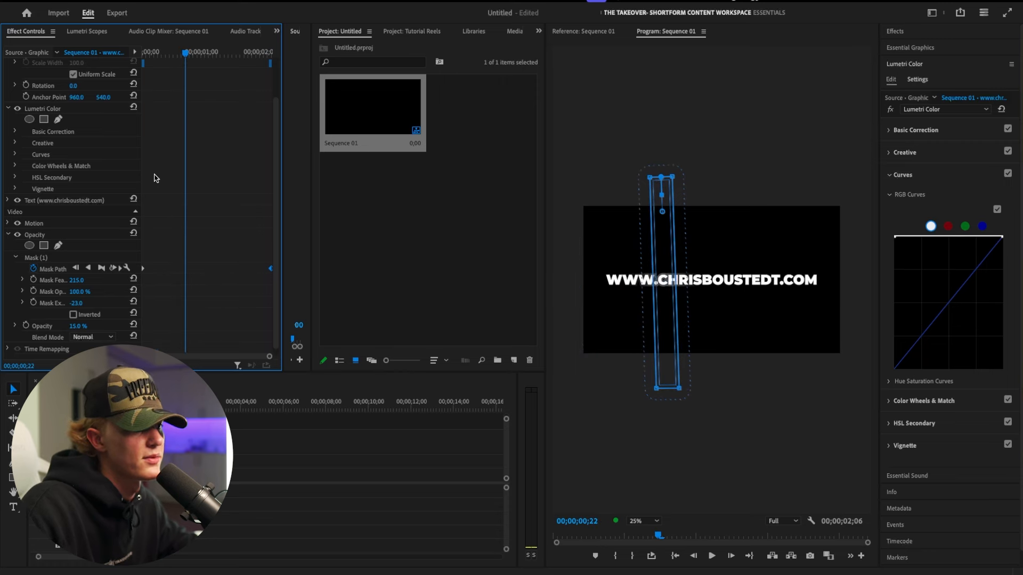
{"action": "left_click_drag", "start_coordinate": [170, 52], "coordinate": [143, 53]}
{"action": "key", "text": "space"}
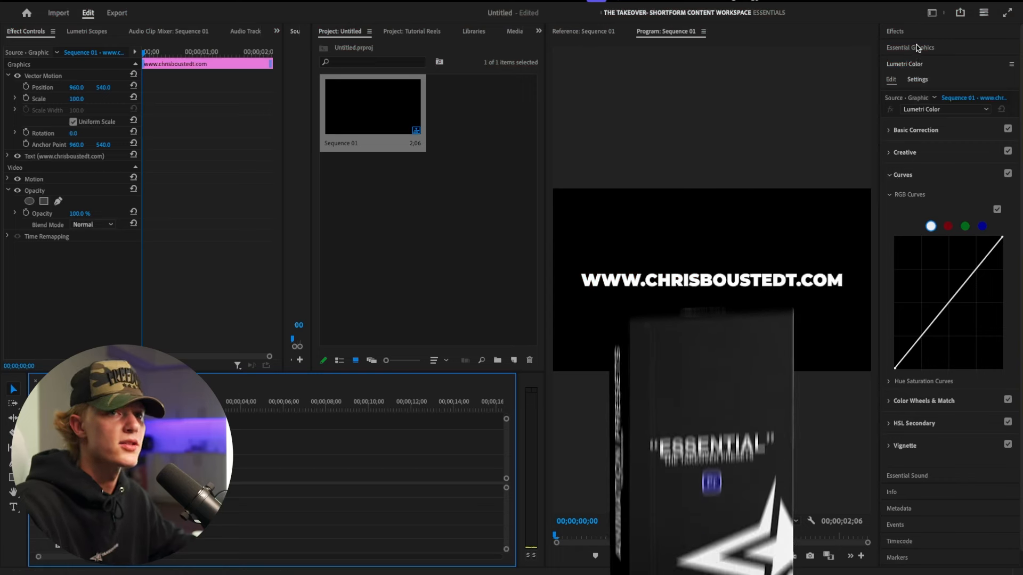
Search the effects for "takeover" and apply the TakeOver- Light Sweep preset to the text graphic clip
{"action": "left_click", "coordinate": [911, 46]}
{"action": "left_click", "coordinate": [900, 32]}
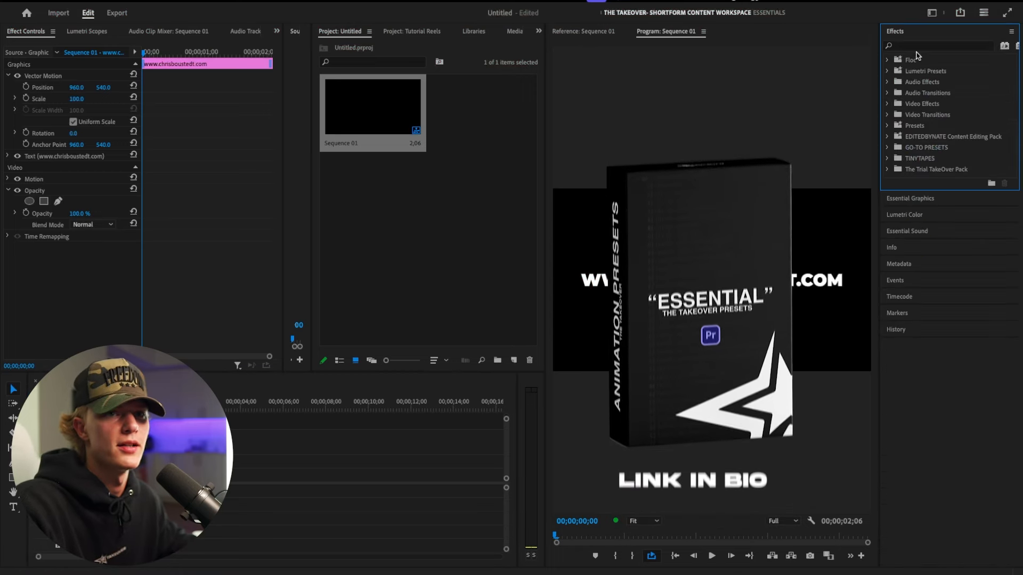
{"action": "left_click", "coordinate": [932, 46]}
{"action": "type", "text": "take"}
{"action": "scroll", "coordinate": [951, 319], "scroll_direction": "down", "scroll_amount": 8}
{"action": "left_click_drag", "start_coordinate": [951, 364], "coordinate": [175, 426]}
Reshape the preset's opacity mask at 00;00;01;16 into a tall narrow strip beyond the frame's upper and lower edges
{"action": "left_click", "coordinate": [232, 52]}
{"action": "left_click", "coordinate": [36, 225]}
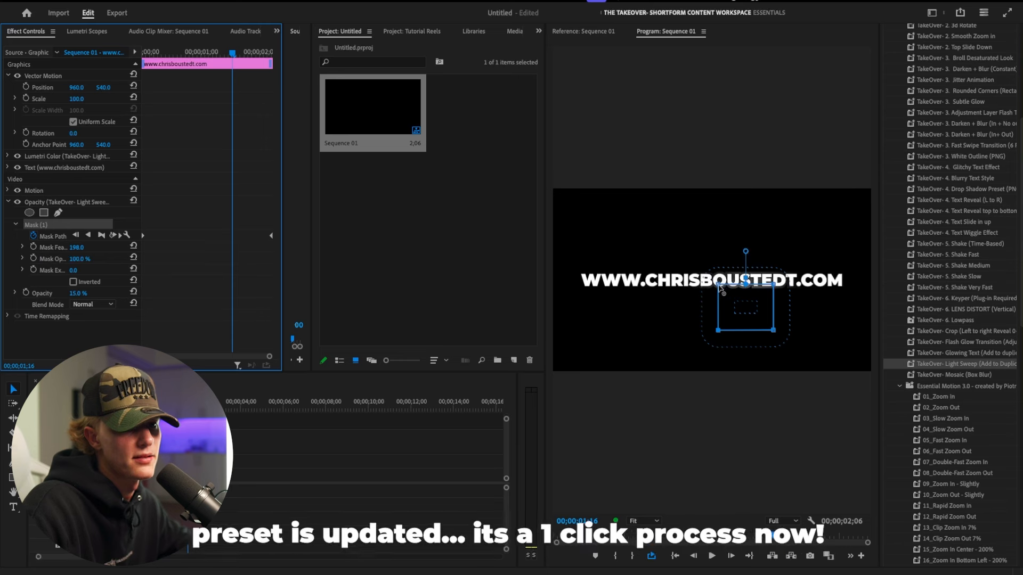
{"action": "left_click_drag", "start_coordinate": [720, 259], "coordinate": [716, 158]}
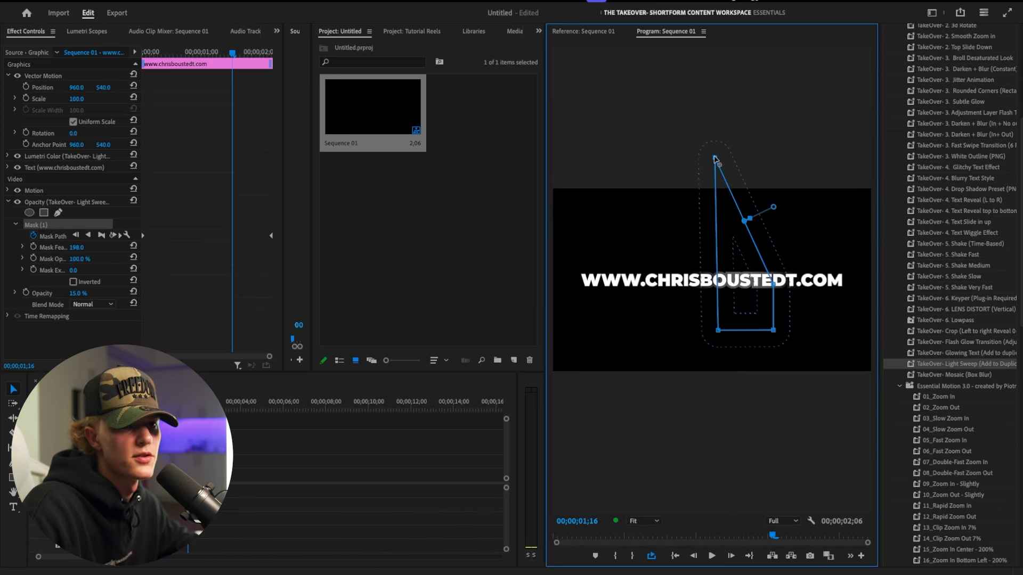
{"action": "left_click_drag", "start_coordinate": [772, 284], "coordinate": [770, 152]}
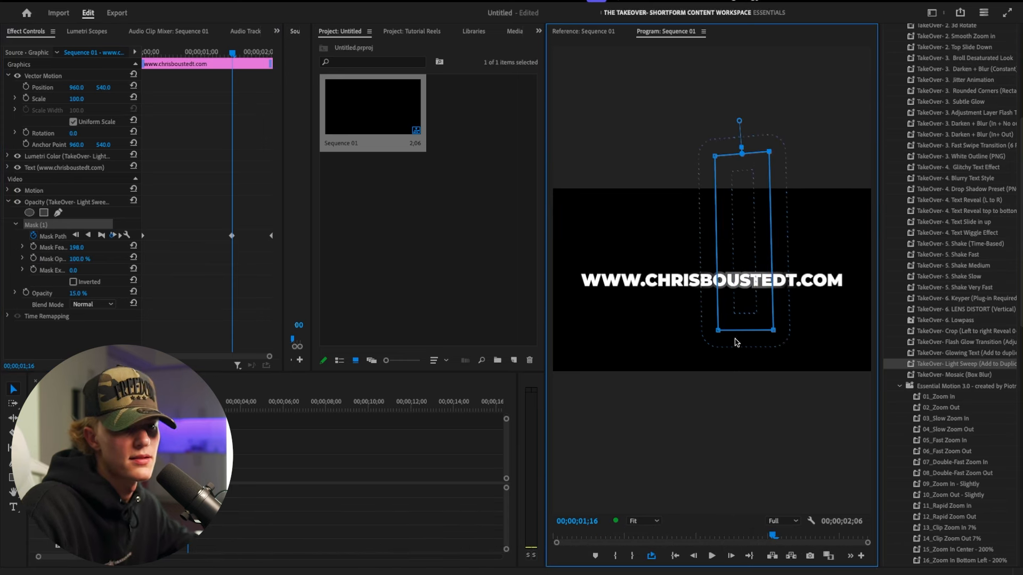
{"action": "left_click_drag", "start_coordinate": [718, 330], "coordinate": [713, 419]}
{"action": "left_click_drag", "start_coordinate": [774, 333], "coordinate": [768, 419]}
{"action": "left_click_drag", "start_coordinate": [768, 153], "coordinate": [750, 152]}
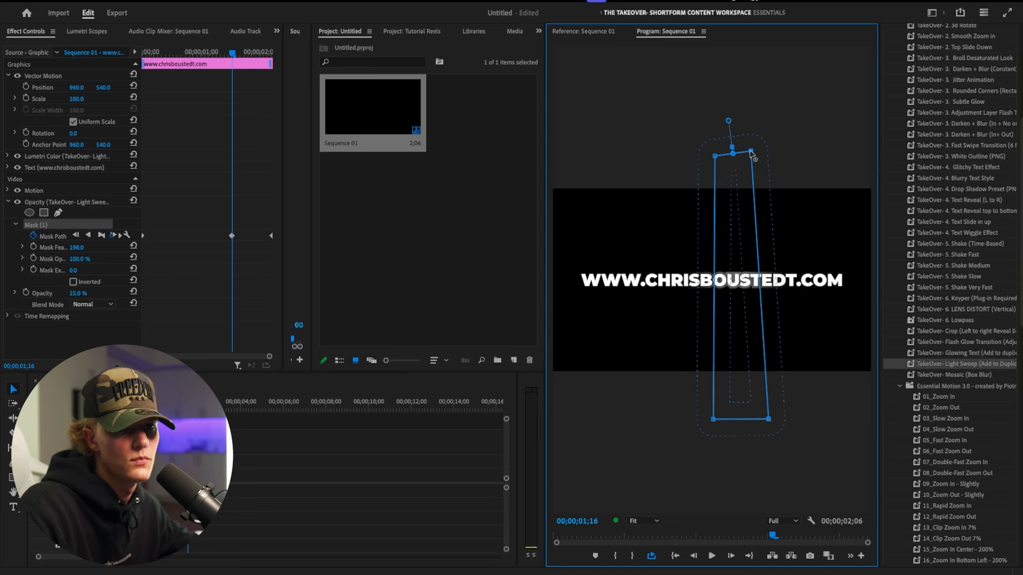
{"action": "left_click_drag", "start_coordinate": [768, 419], "coordinate": [748, 422]}
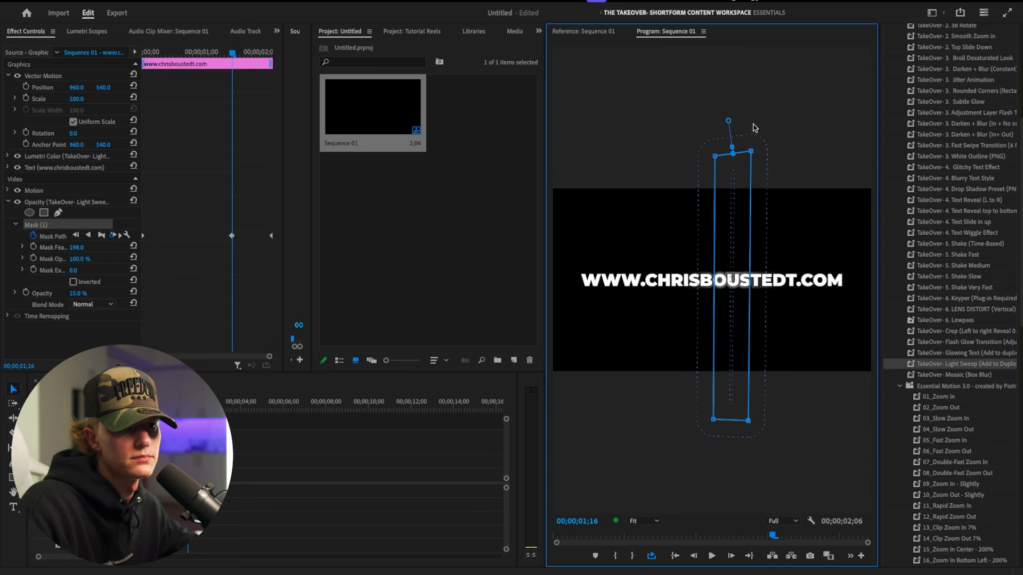
{"action": "left_click_drag", "start_coordinate": [751, 151], "coordinate": [747, 153]}
Rebuild the mask path animation so the tall mask starts left of the frame and ends past the text's right end at the clip's end
{"action": "left_click", "coordinate": [231, 235]}
{"action": "key", "text": "Delete"}
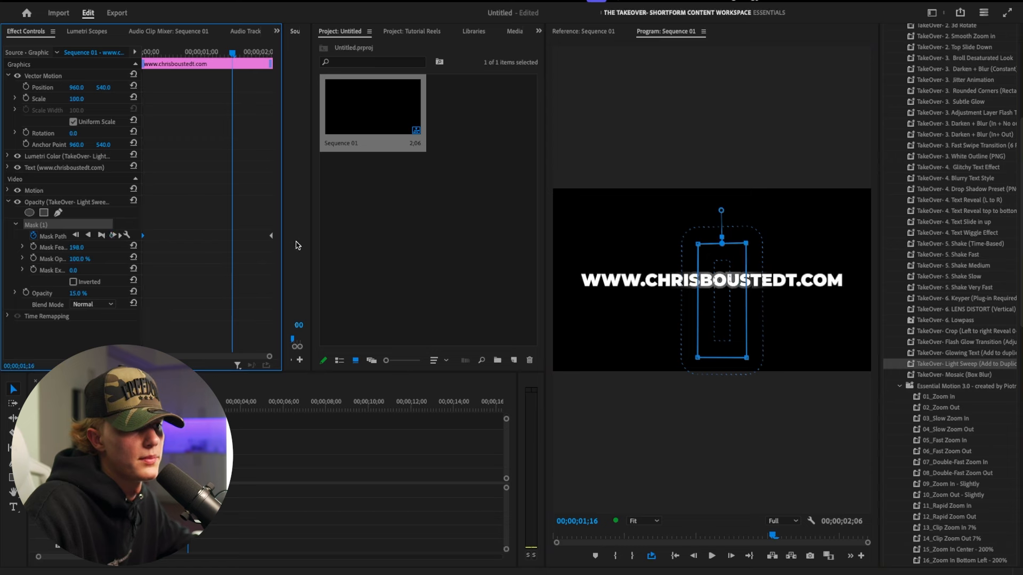
{"action": "left_click", "coordinate": [270, 235]}
{"action": "key", "text": "Delete"}
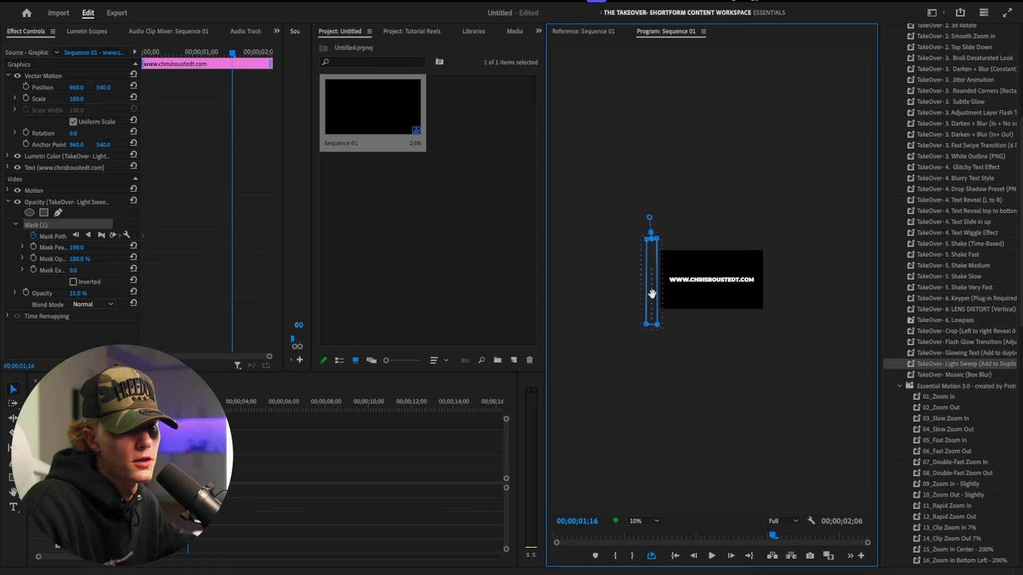
{"action": "left_click_drag", "start_coordinate": [652, 294], "coordinate": [762, 294]}
{"action": "left_click", "coordinate": [277, 247]}
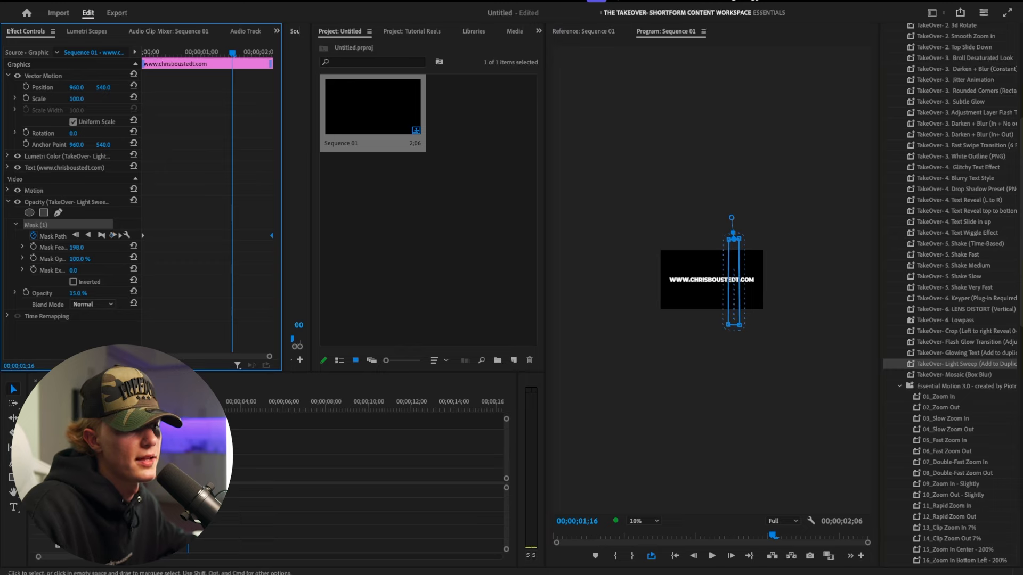
Play the preset's light sweep from the start with the frame fitted to view, and browse the TakeOver preset list
{"action": "key", "text": "Home"}
{"action": "left_click", "coordinate": [644, 521]}
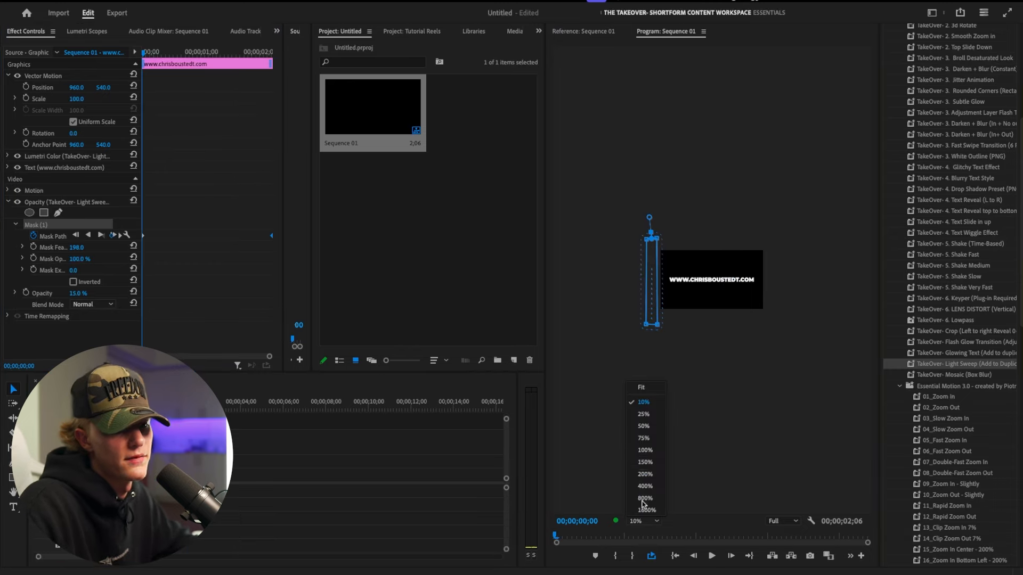
{"action": "left_click", "coordinate": [643, 389]}
{"action": "key", "text": "space"}
{"action": "key", "text": "space"}
{"action": "scroll", "coordinate": [1020, 142], "scroll_direction": "up", "scroll_amount": 5}
{"action": "scroll", "coordinate": [1020, 143], "scroll_direction": "up", "scroll_amount": 3}
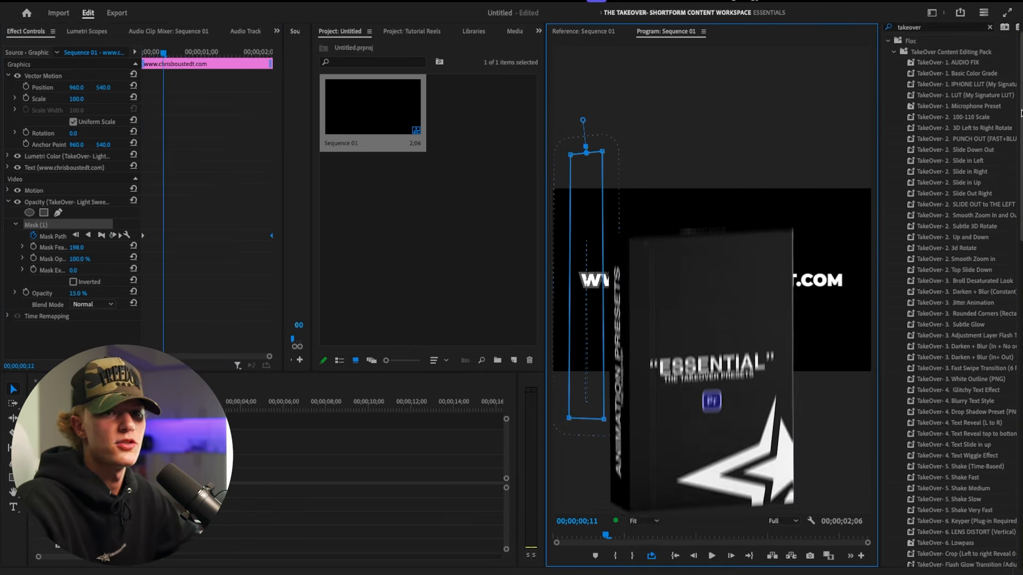